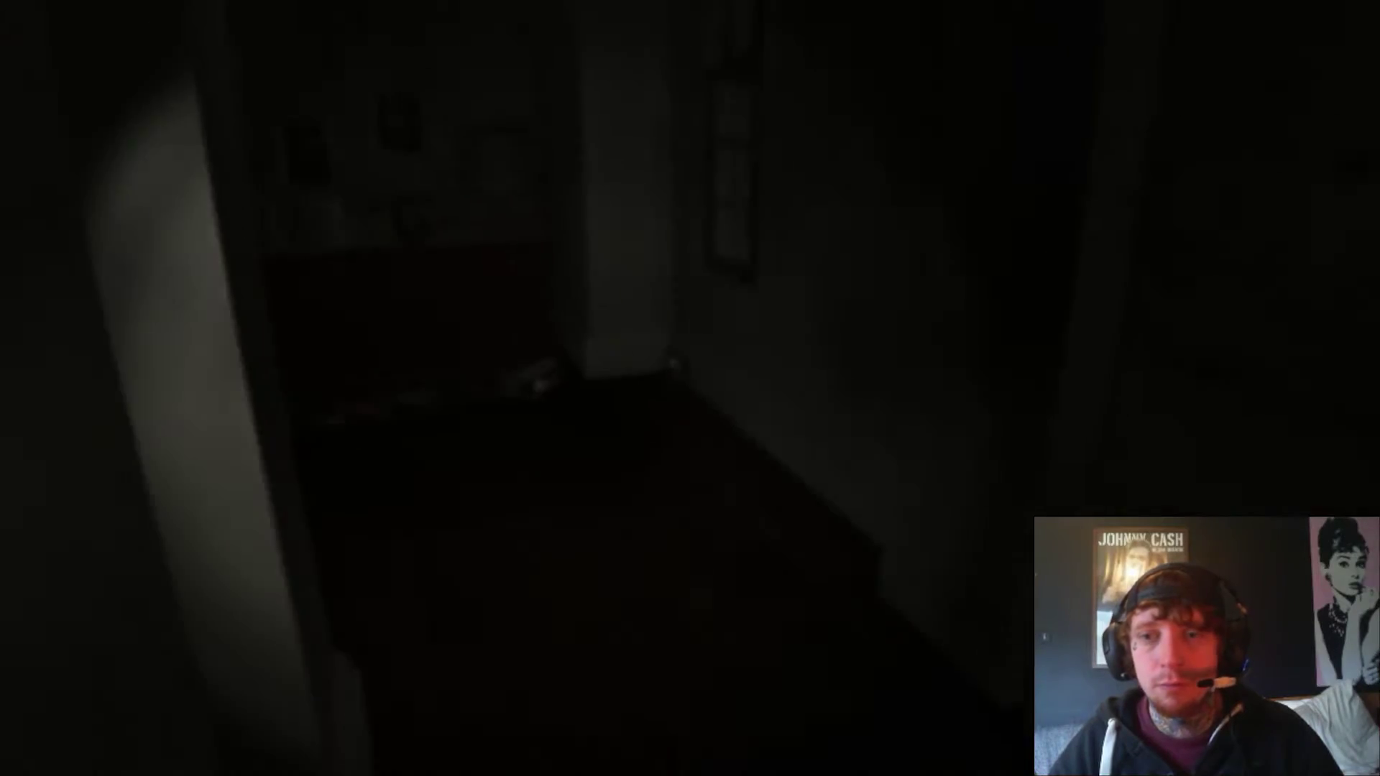
Pause and resume over the credits, cancel the Punity_x64.exe crash dialog, and close Feedback Hub.
{"action": "key", "text": "super+f"}
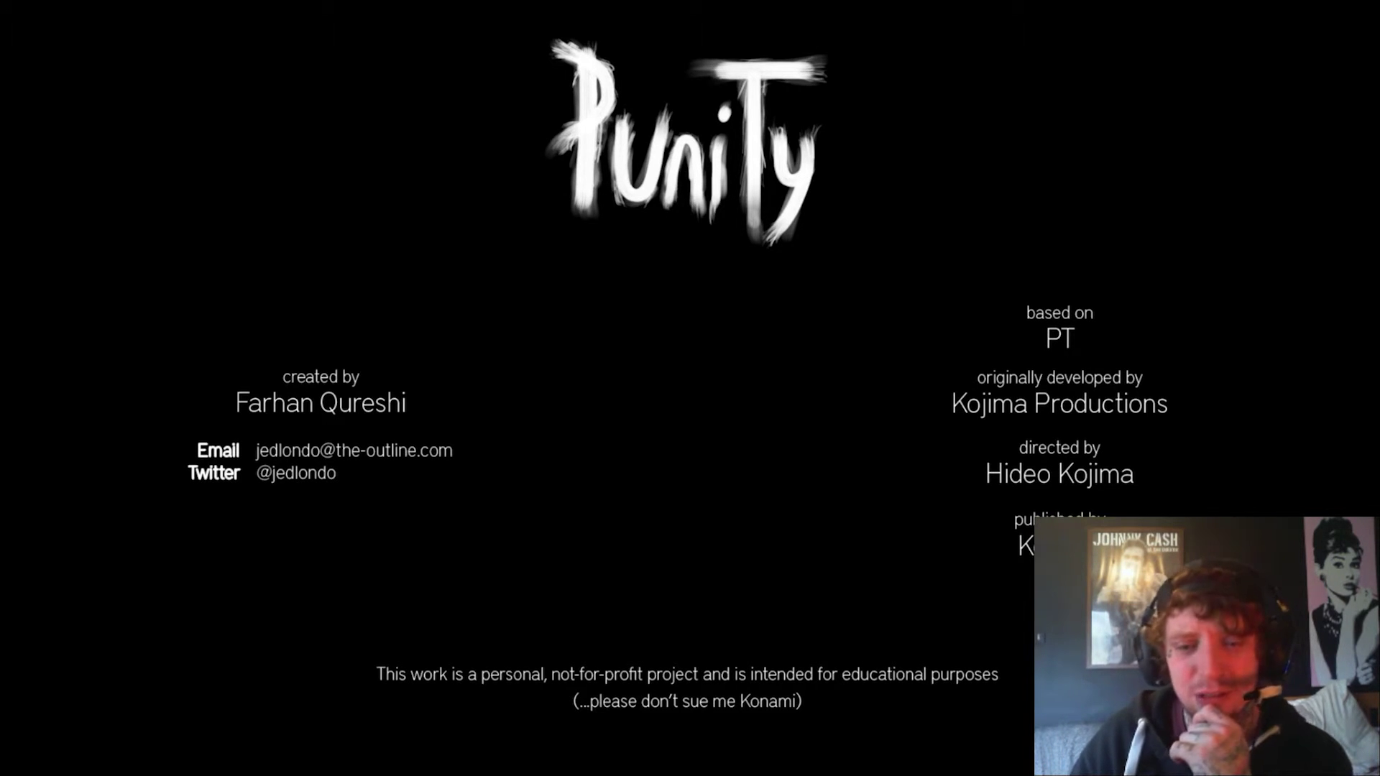
{"action": "key", "text": "Escape"}
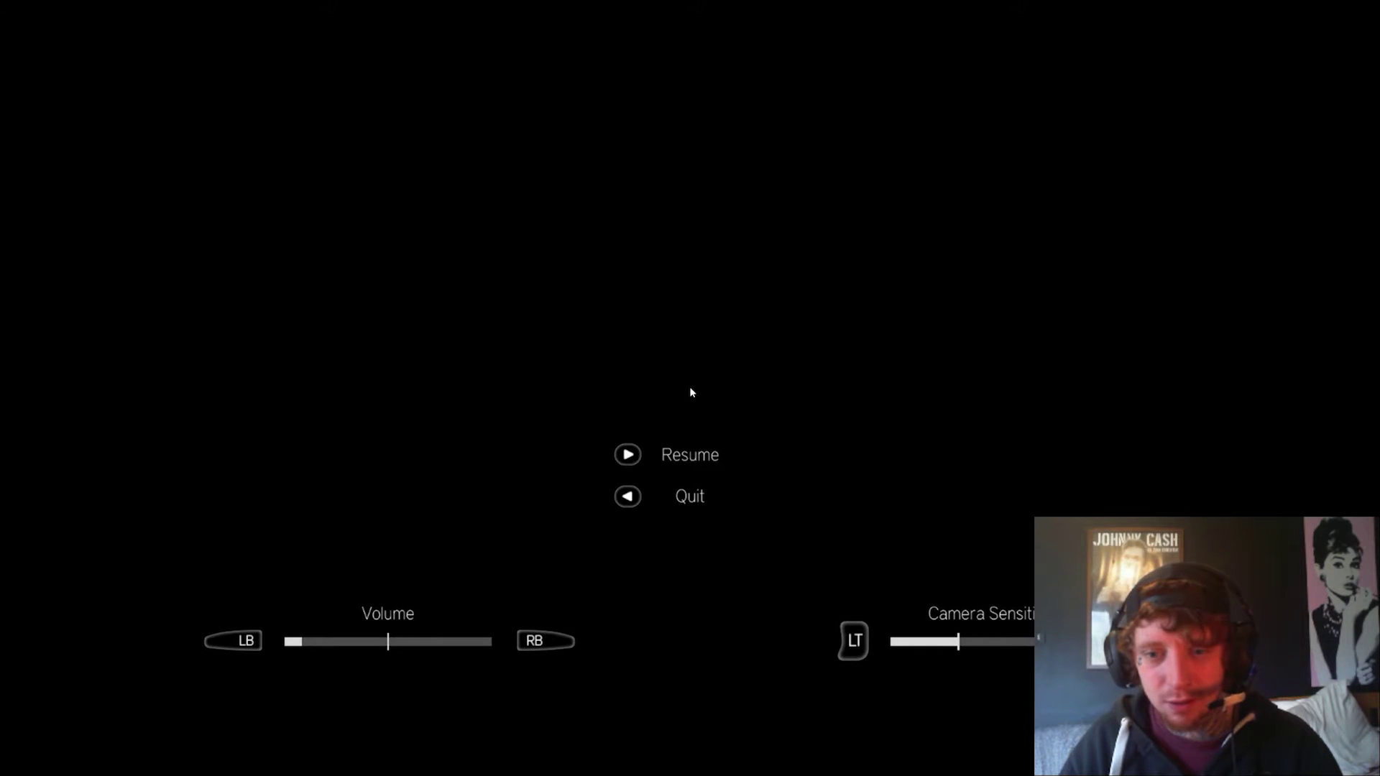
{"action": "left_click", "coordinate": [698, 457]}
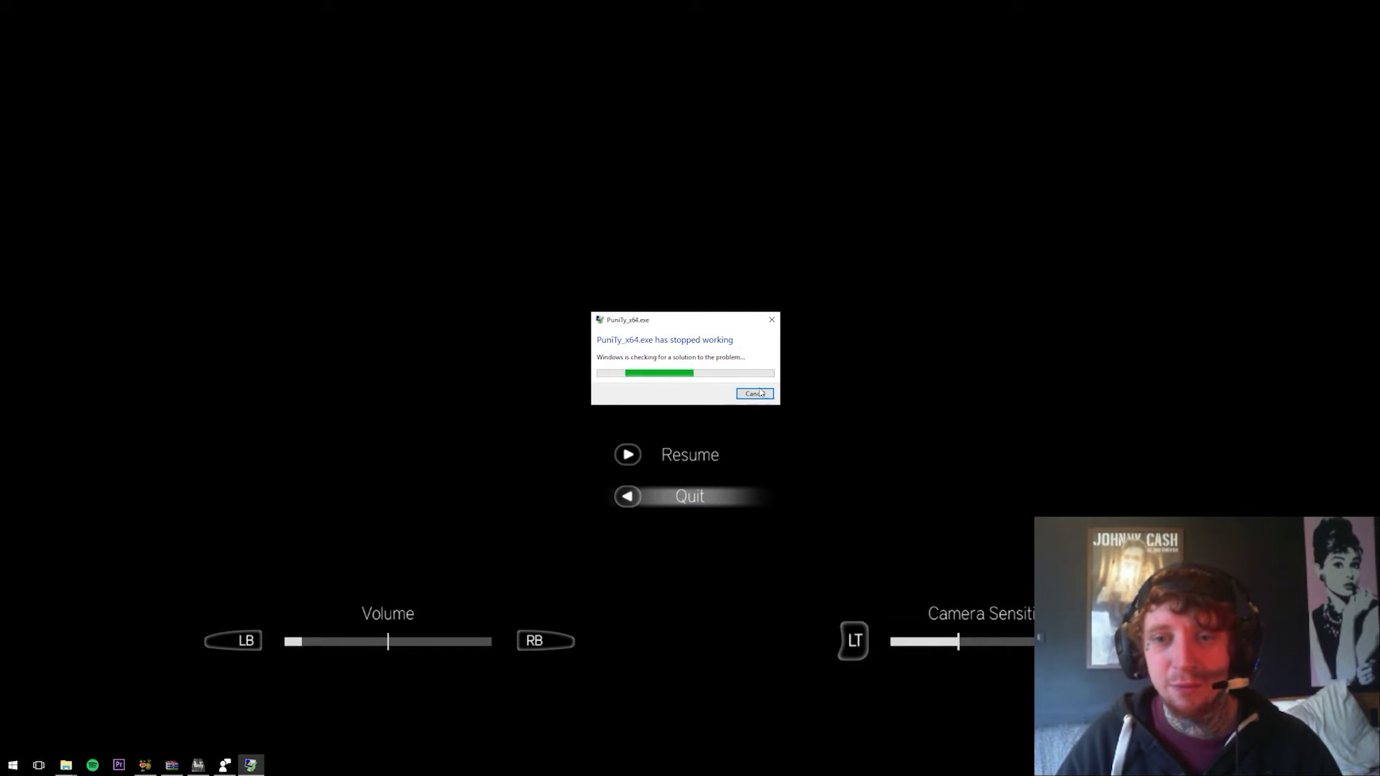
{"action": "left_click", "coordinate": [759, 395]}
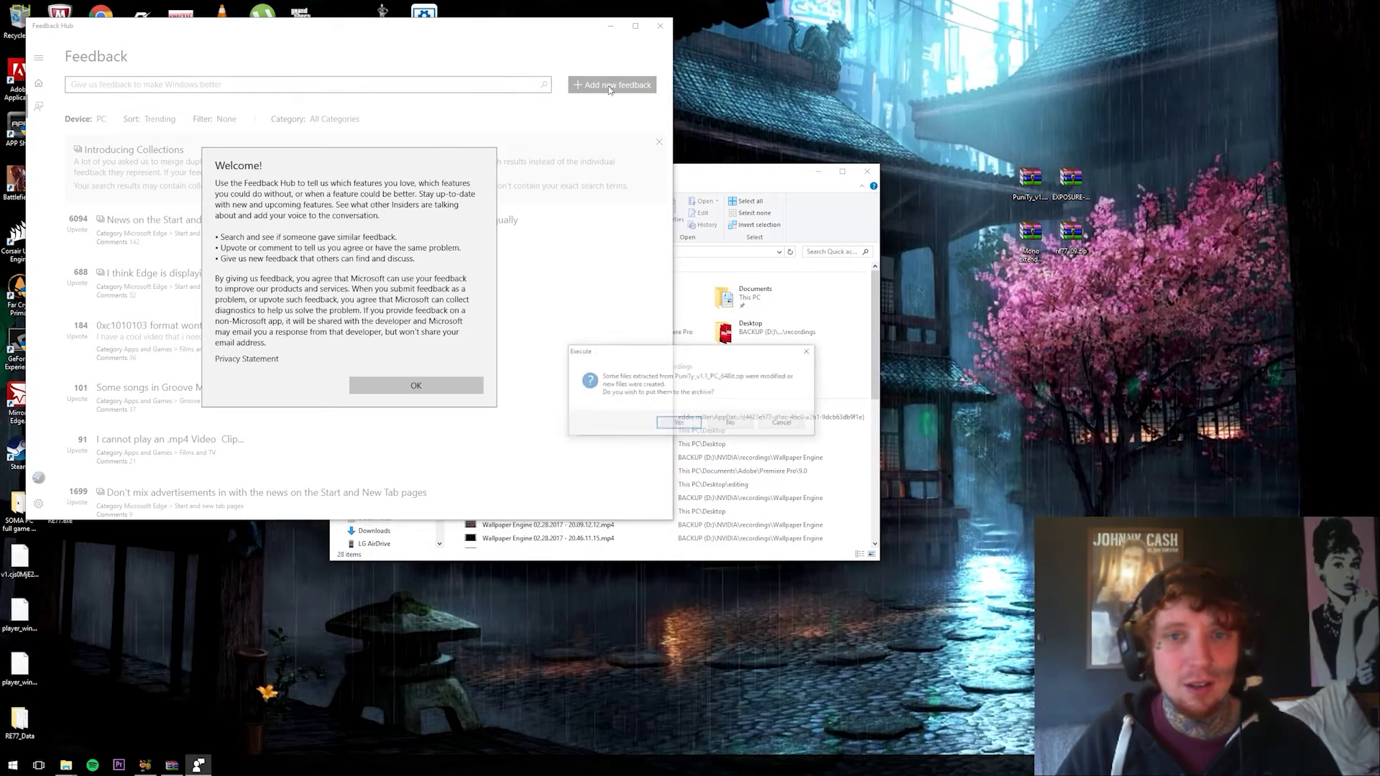
{"action": "left_click", "coordinate": [660, 28]}
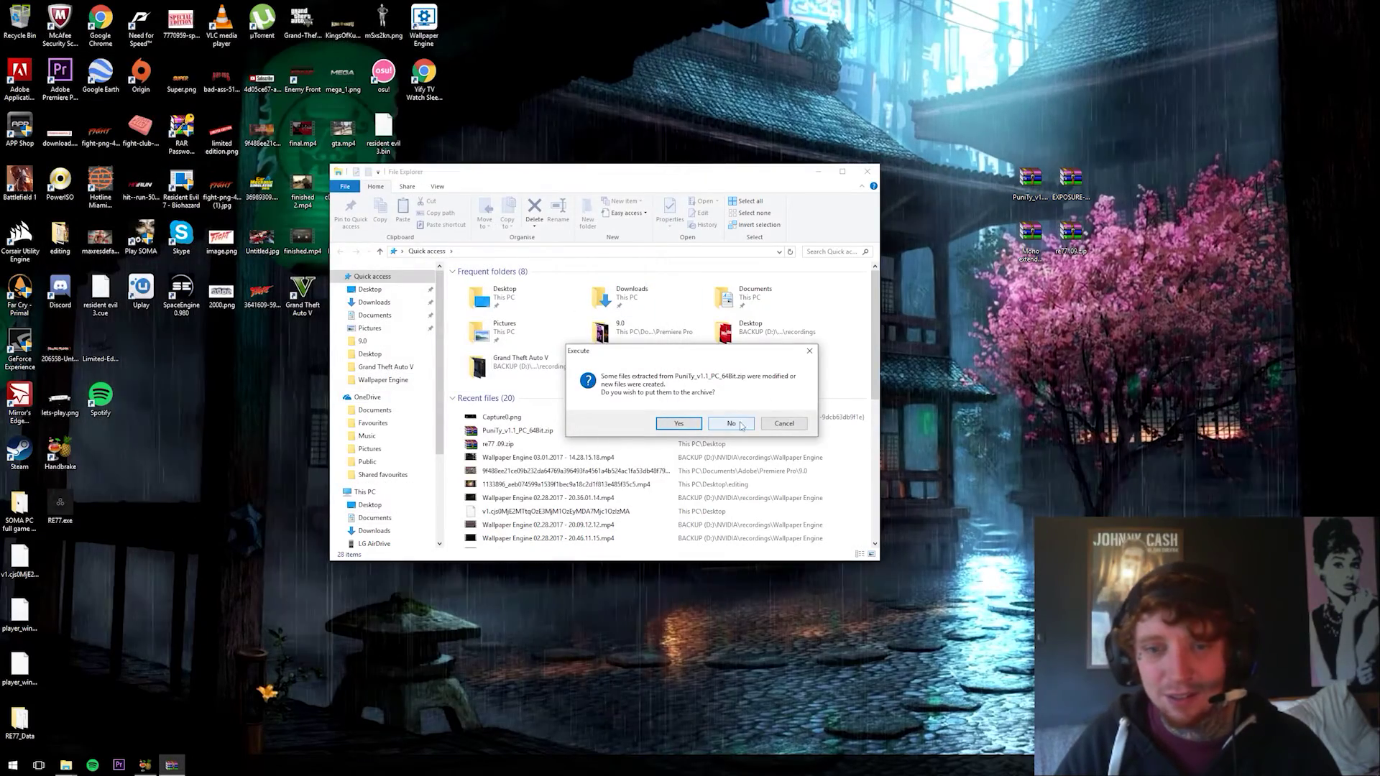
Decline the archive update and run PuniTy_x64.exe from the PuniTy zip, dismissing the notice, then Play!
{"action": "left_click", "coordinate": [868, 174]}
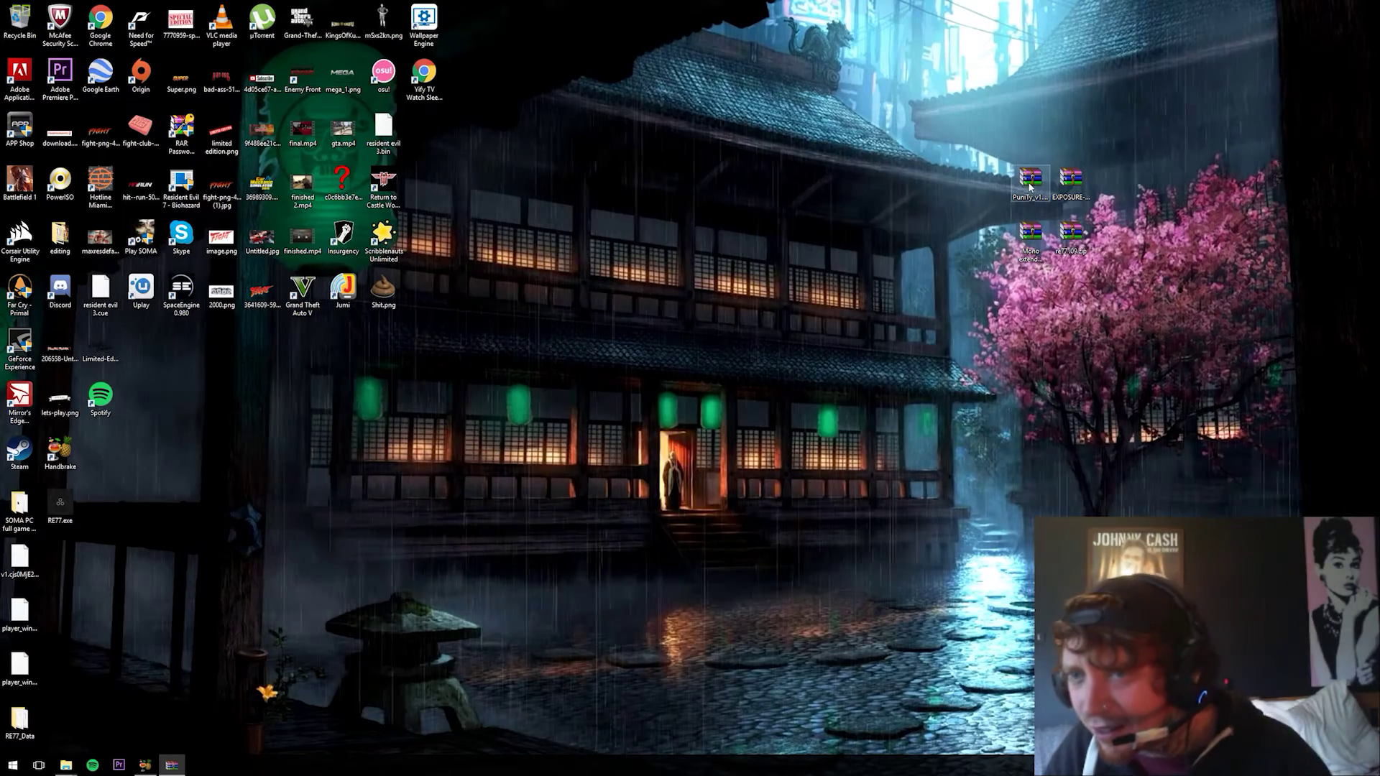
{"action": "double_click", "coordinate": [1030, 184]}
{"action": "key", "text": "Return"}
{"action": "double_click", "coordinate": [264, 261]}
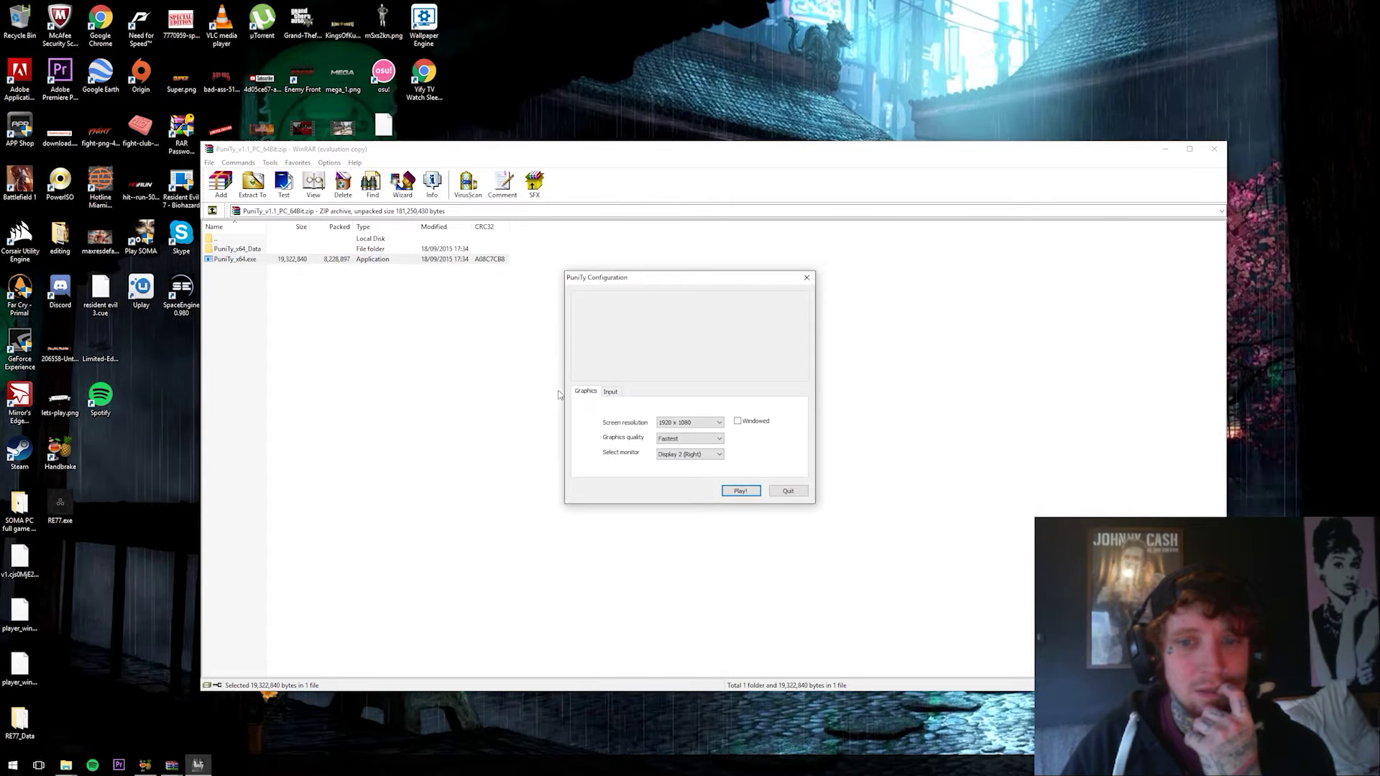
{"action": "left_click", "coordinate": [741, 492]}
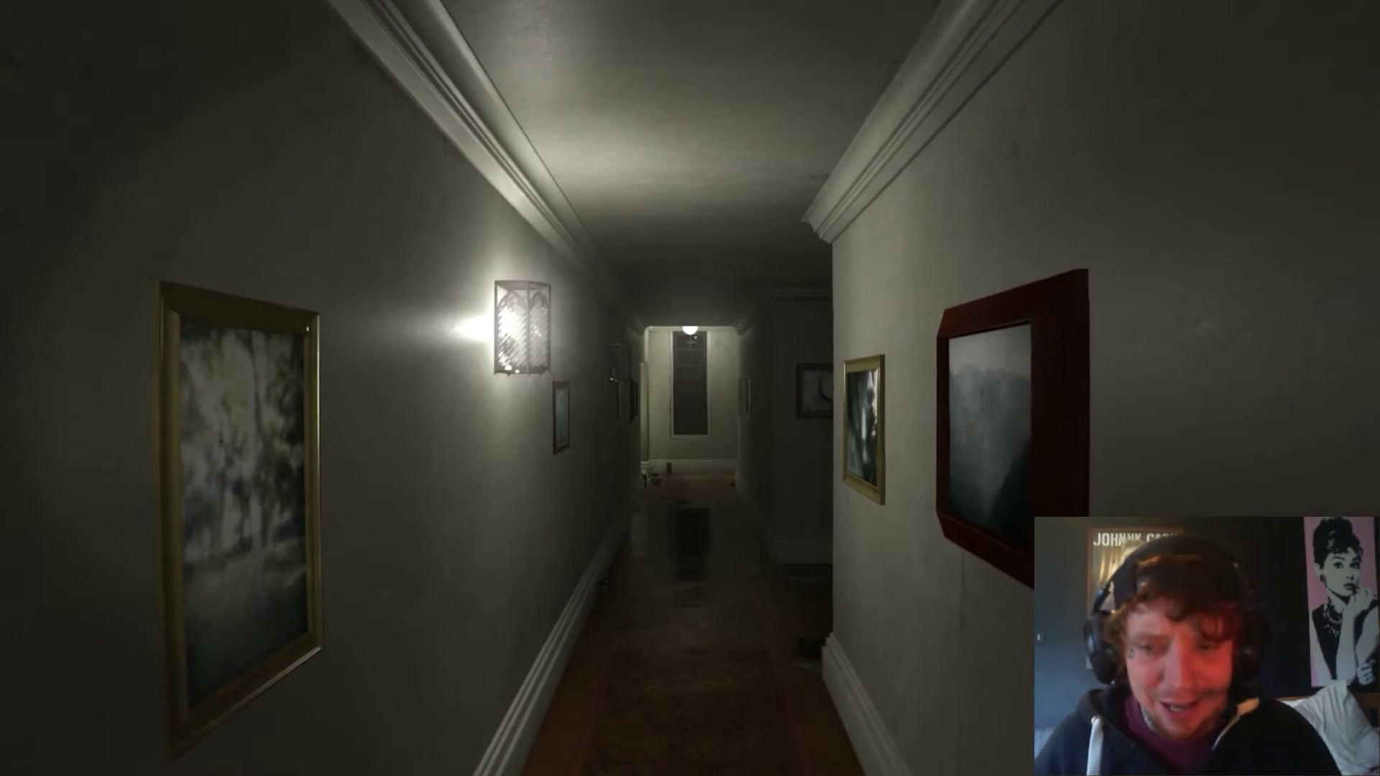
Walk forward with W past the framed pictures toward the double doors by the coat stand.
{"action": "key", "text": "w"}
{"action": "key", "text": "w"}
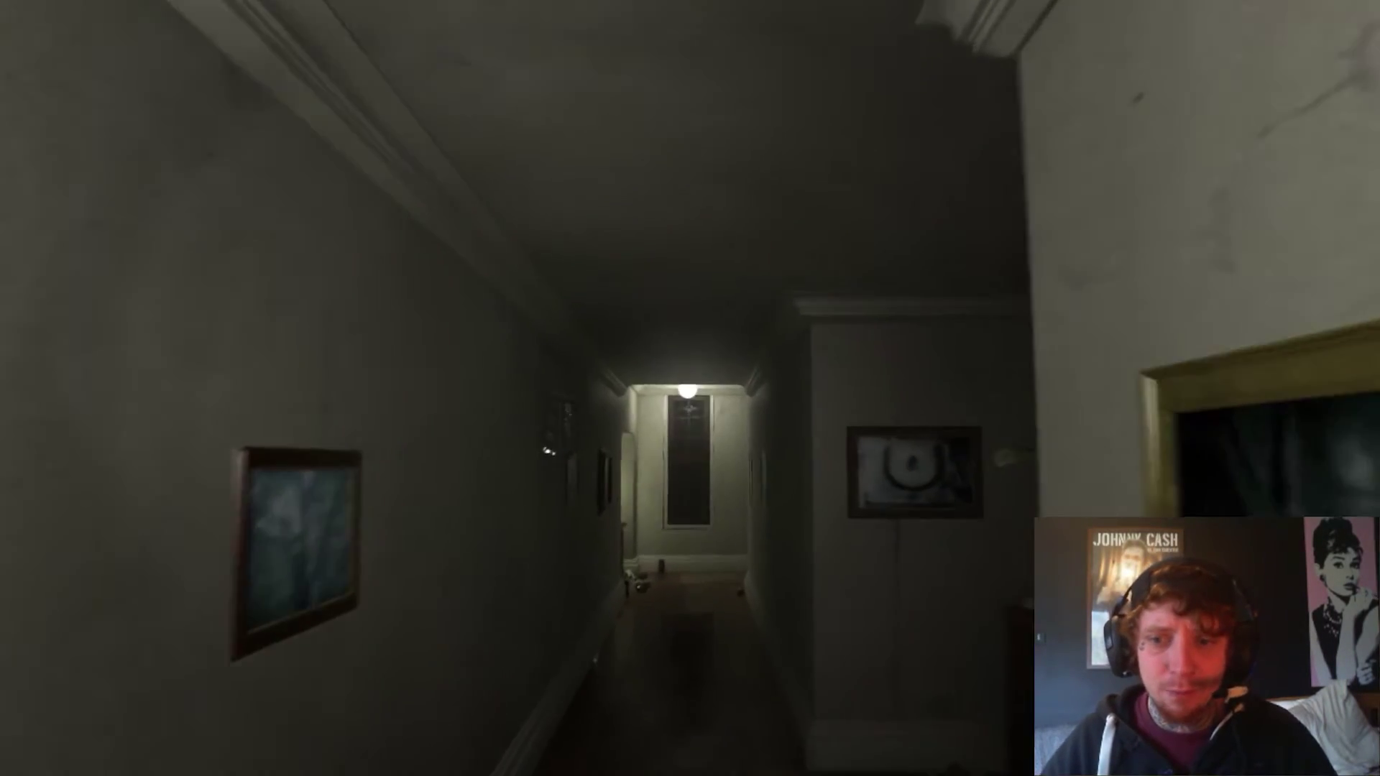